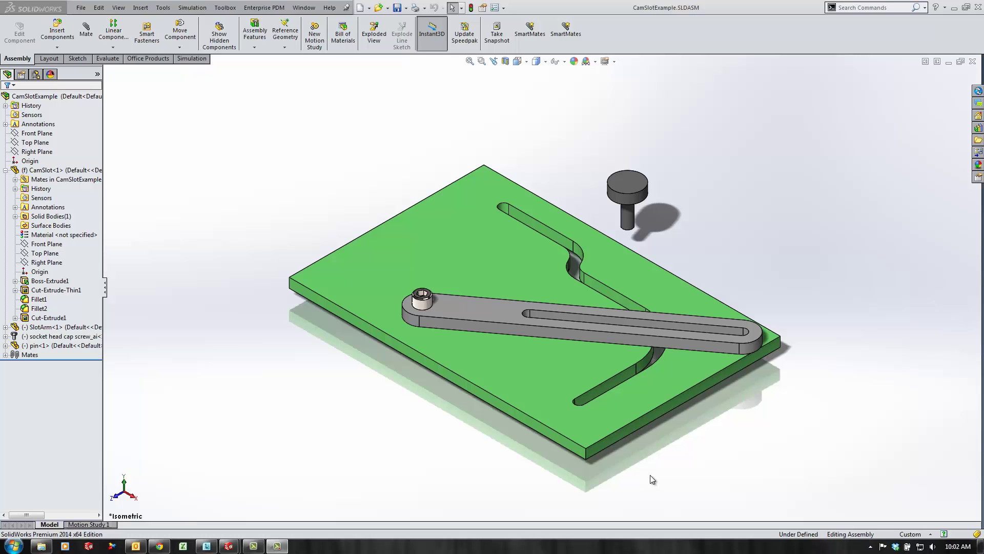
In the Slot Mate example, slide the hex pin and left slotted plate along their slots
middle_drag(649, 472, 688, 504)
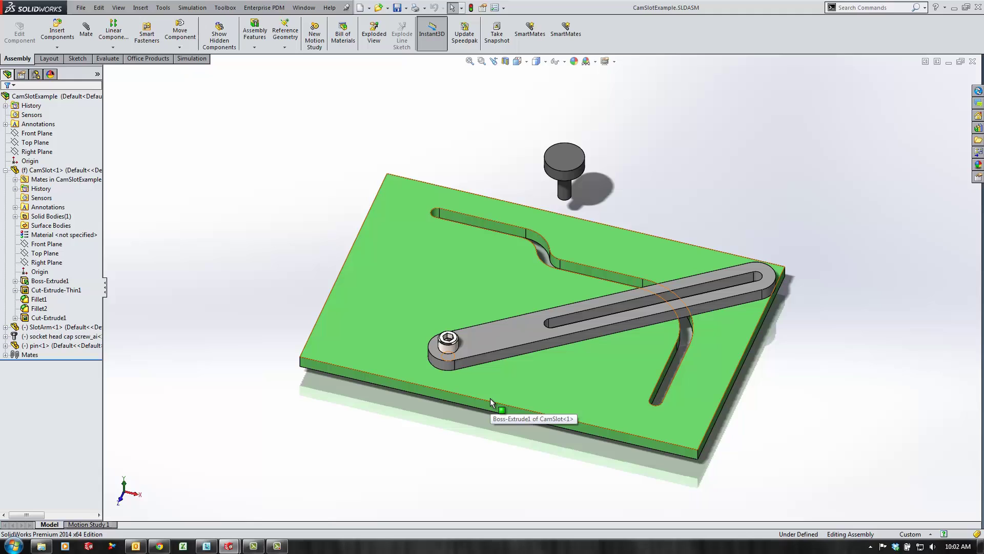
key(ctrl+Tab)
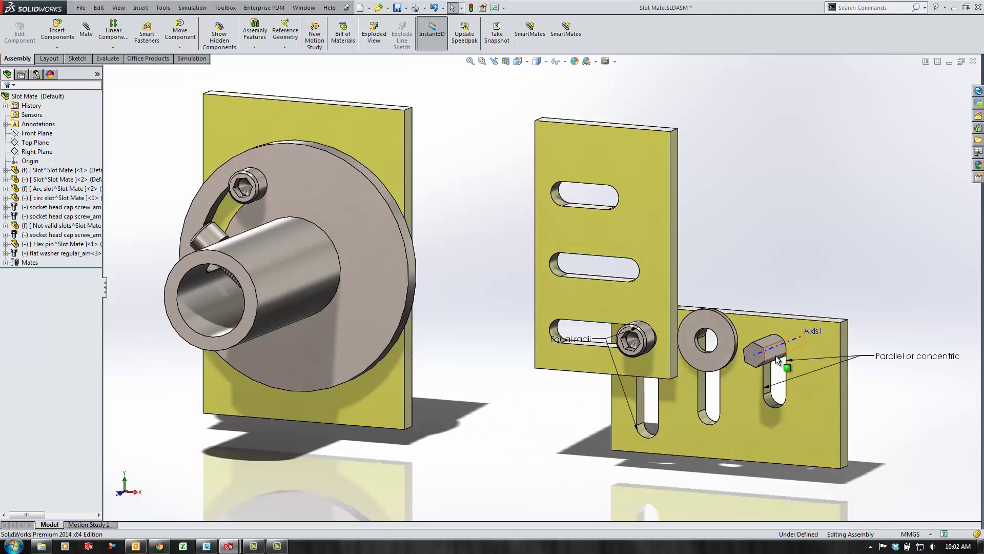
drag(777, 360, 773, 378)
click(721, 368)
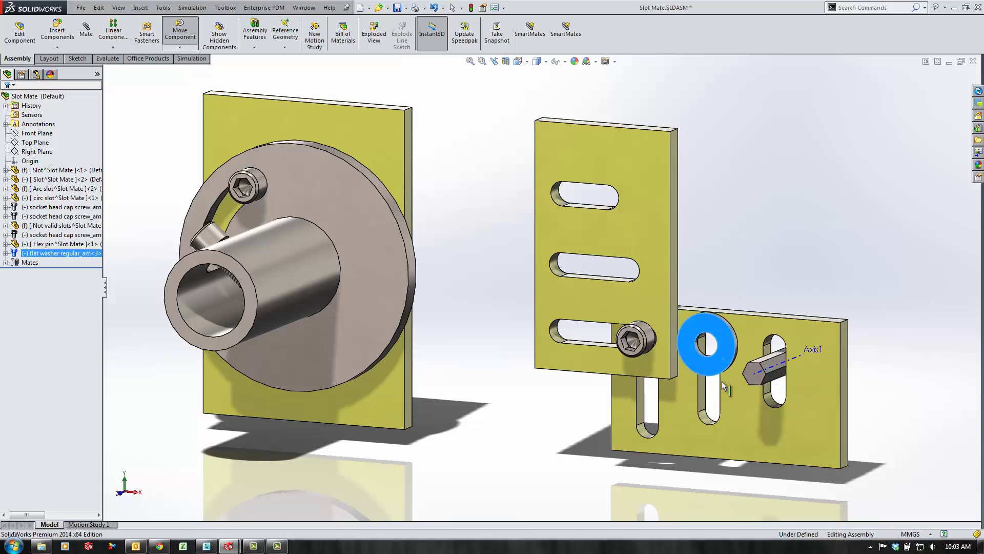
drag(630, 229, 773, 279)
Rotate the slotted disk so its bolt travels the arc slot, then centre the red plate
click(353, 181)
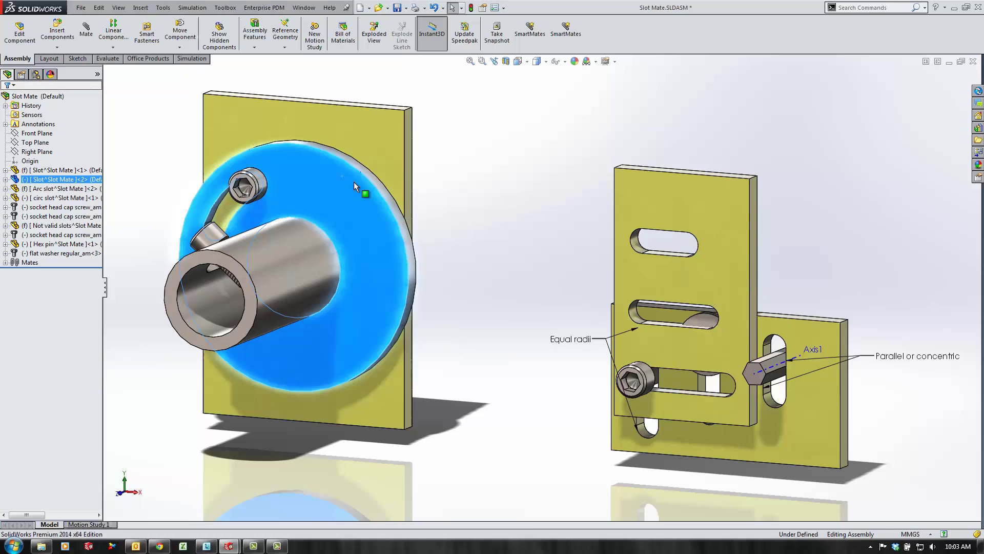
drag(354, 182, 361, 236)
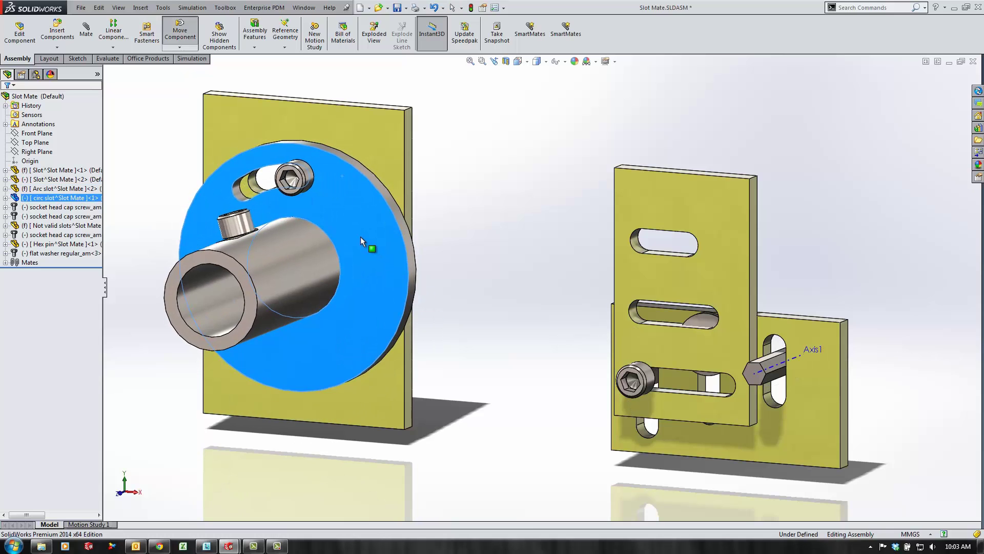
ctrl+middle_drag(212, 360, 767, 352)
scroll(423, 382, down, 2)
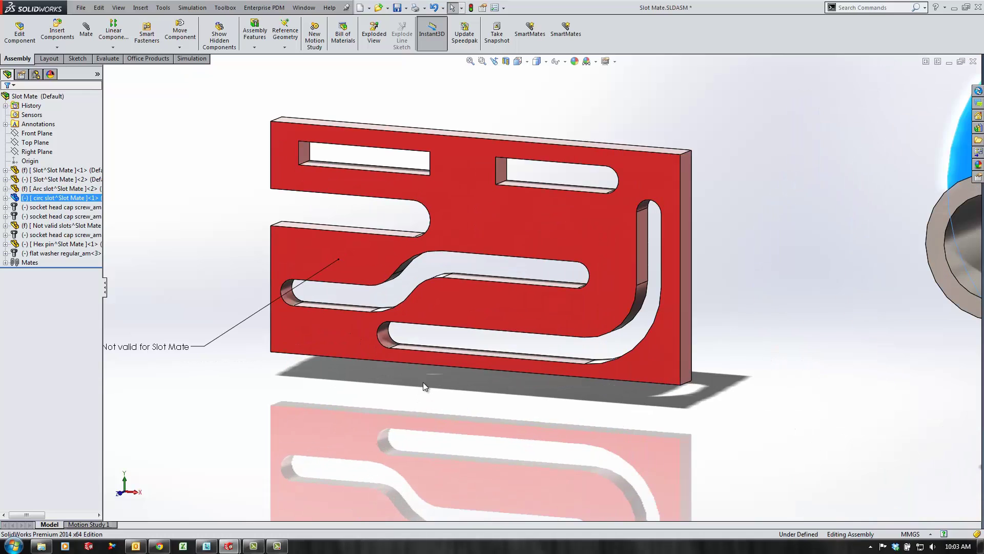
ctrl+middle_drag(334, 393, 387, 424)
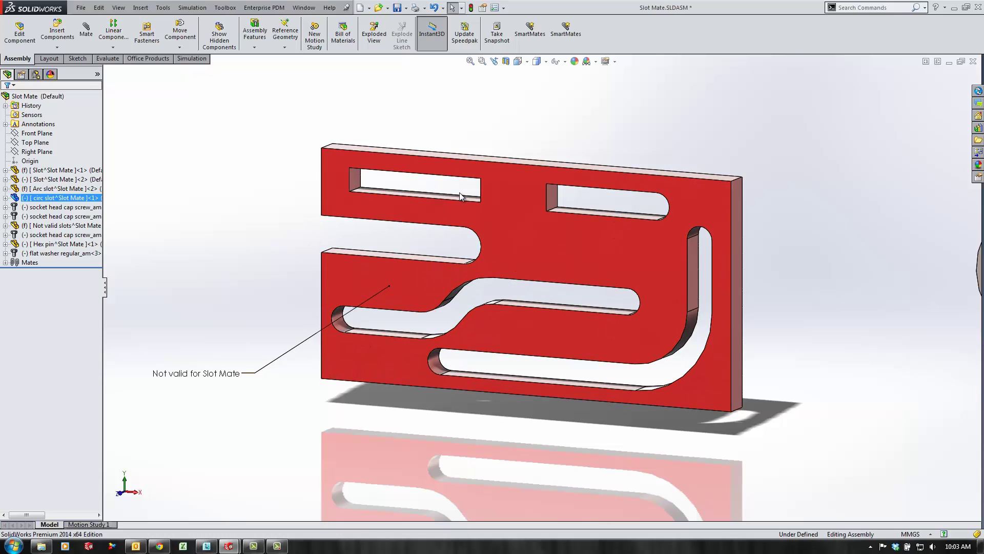
Back in CamSlotExample, drag the pin onto the arm and accept the suggested mate
key(ctrl+Tab)
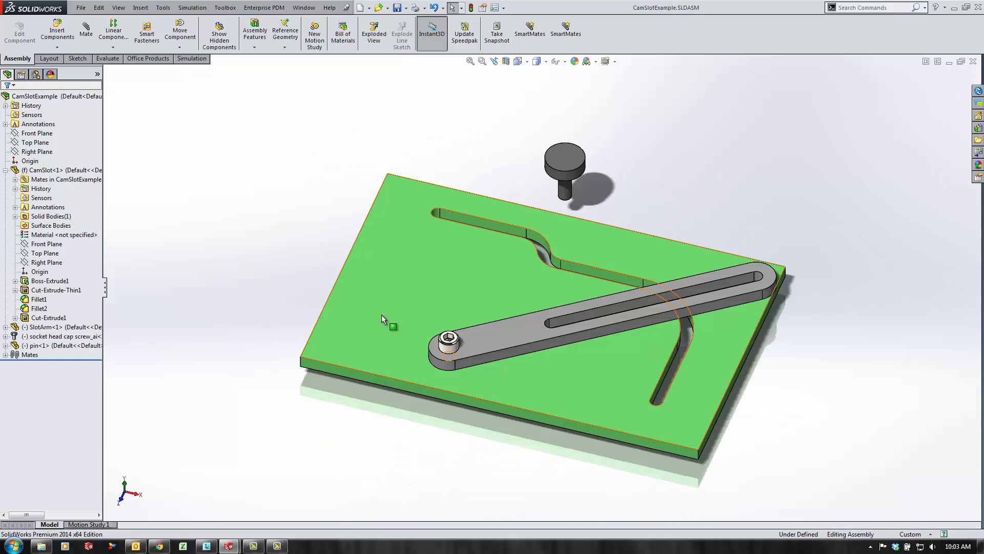
scroll(582, 215, down, 3)
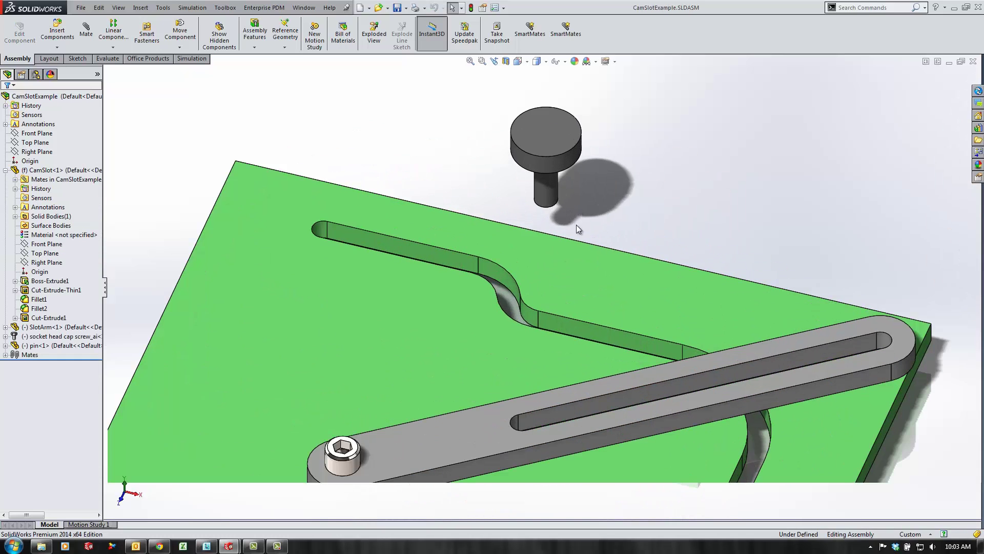
scroll(564, 263, up, 2)
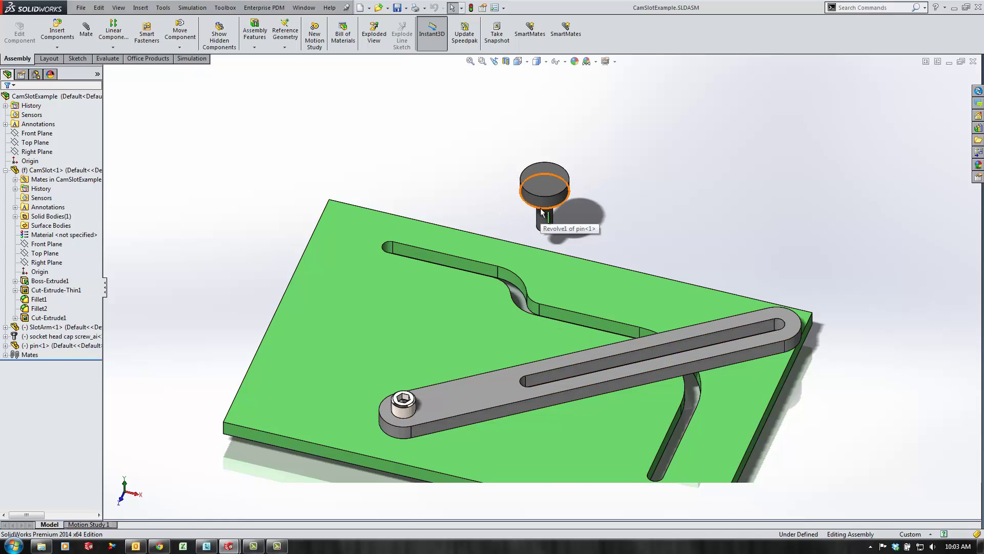
alt+drag(542, 213, 481, 396)
click(464, 410)
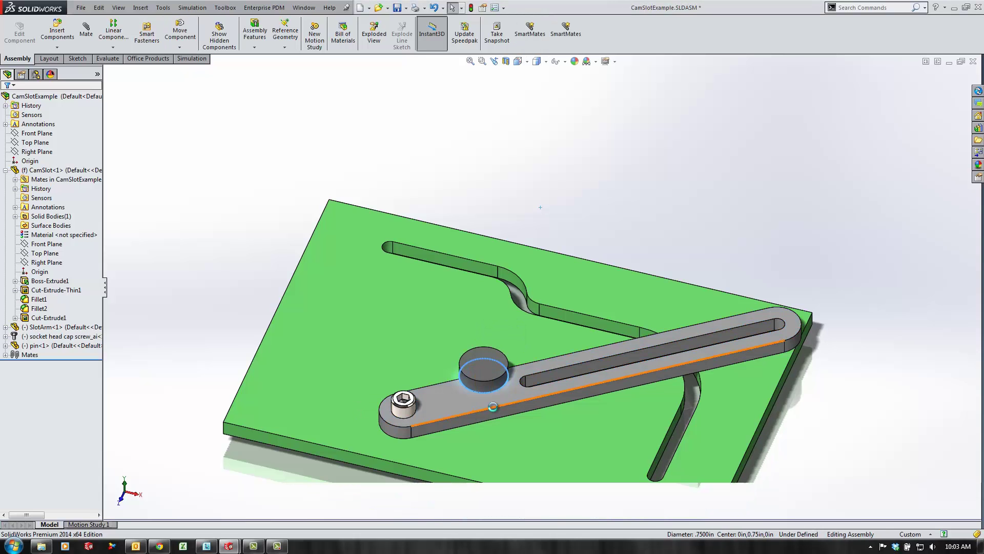
From a near top view, add the arm's inner slot face to the pin selection
middle_drag(500, 395, 490, 363)
drag(490, 362, 685, 156)
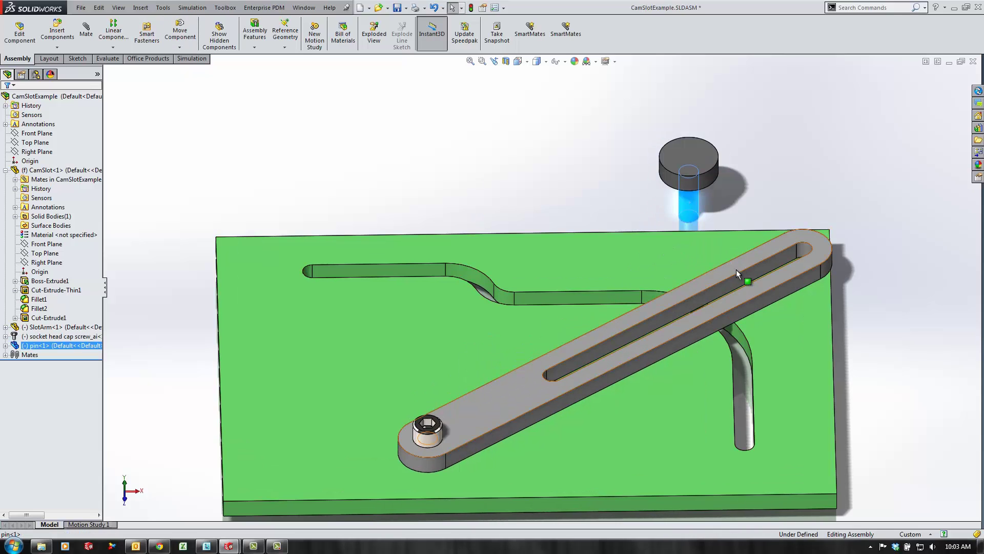
ctrl+click(737, 283)
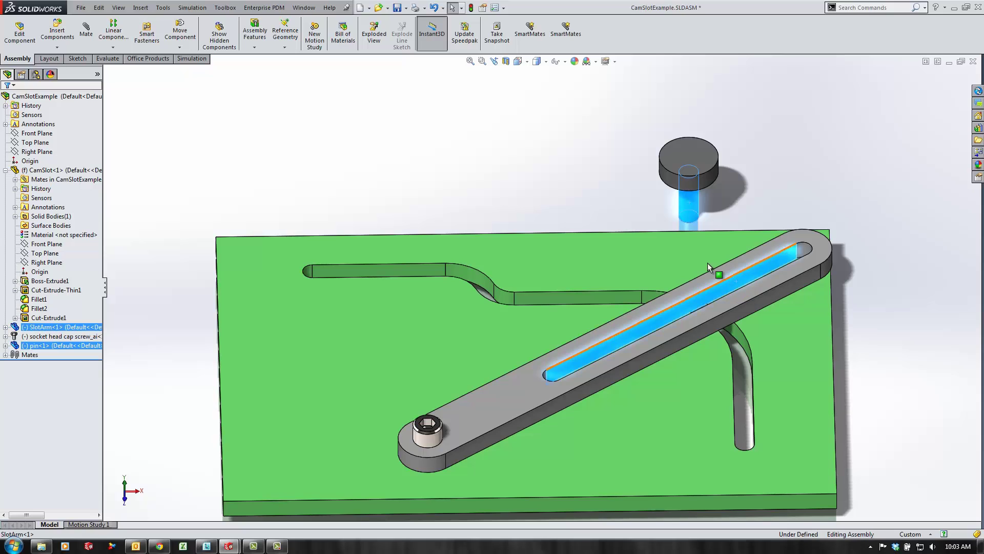
Add a free Slot mate between the pin and arm slot, then slide the pin to test
click(86, 32)
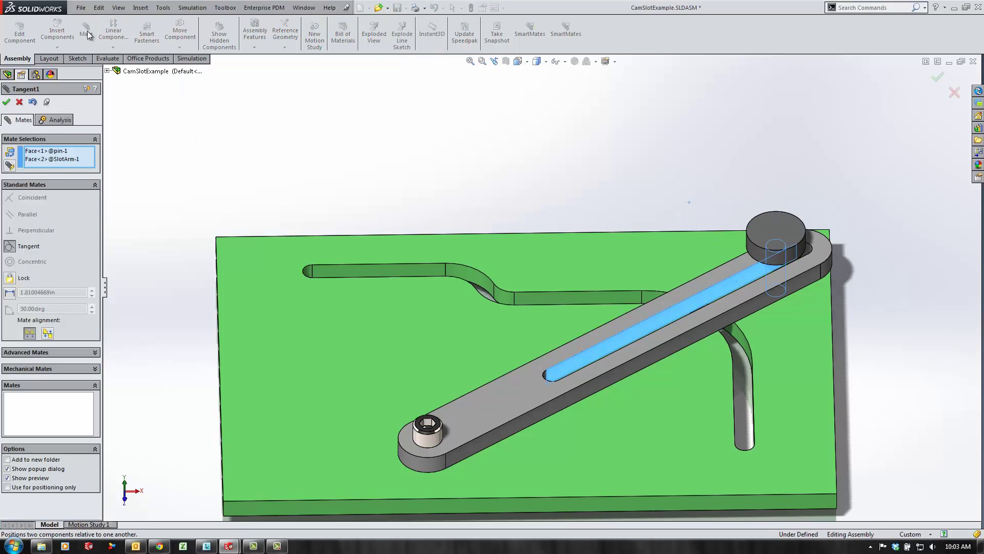
click(37, 369)
click(9, 242)
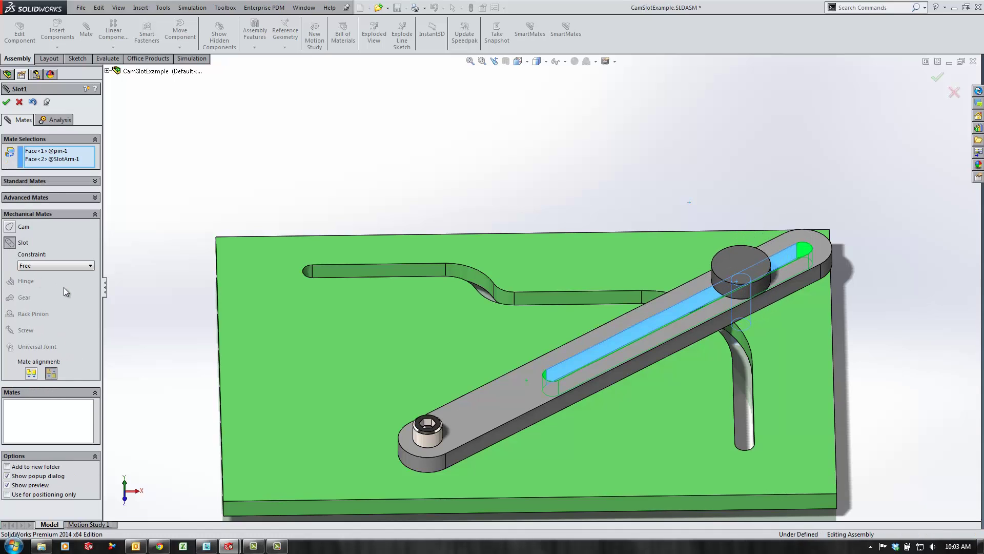
click(7, 102)
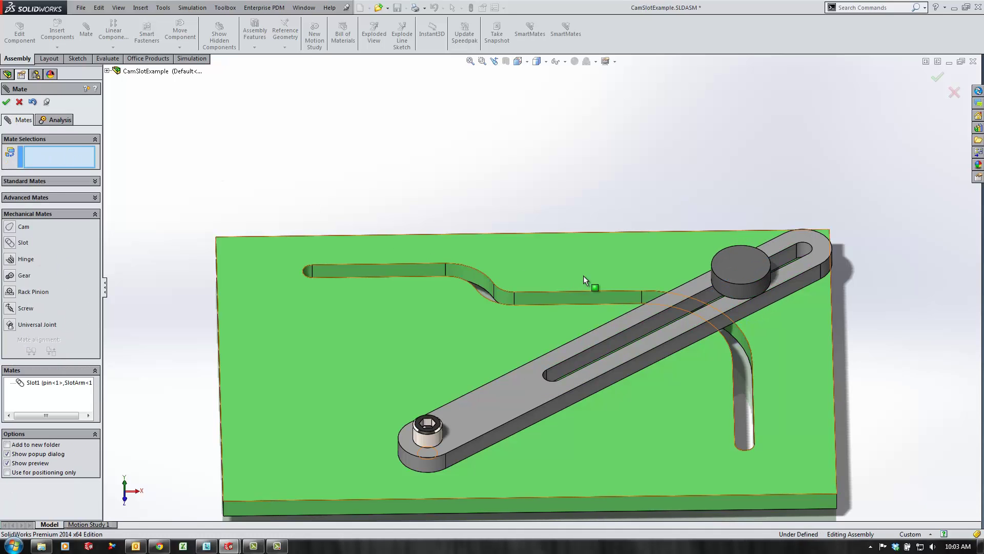
click(6, 102)
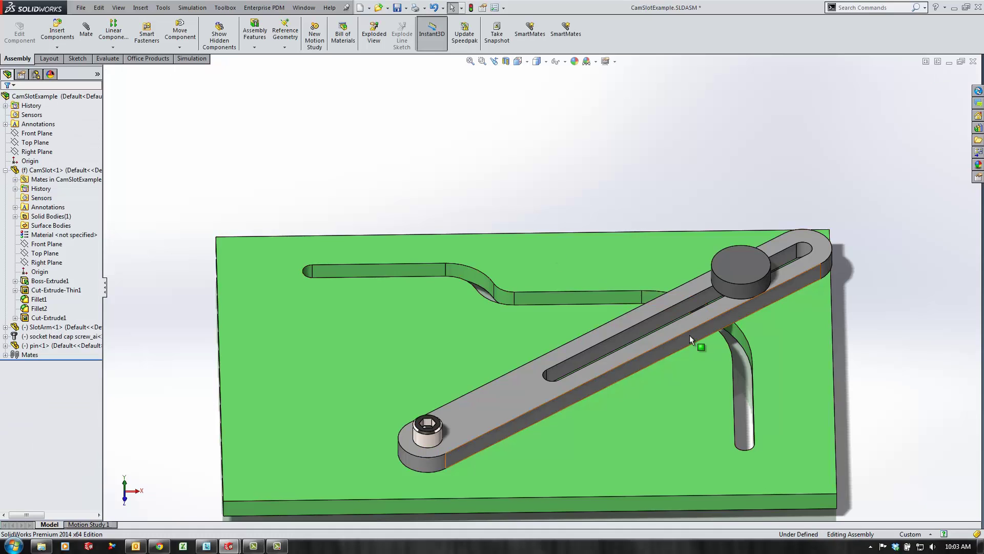
key(ctrl+7)
drag(756, 340, 516, 356)
Start a new sketch on the cam slot plate
middle_drag(512, 252, 519, 318)
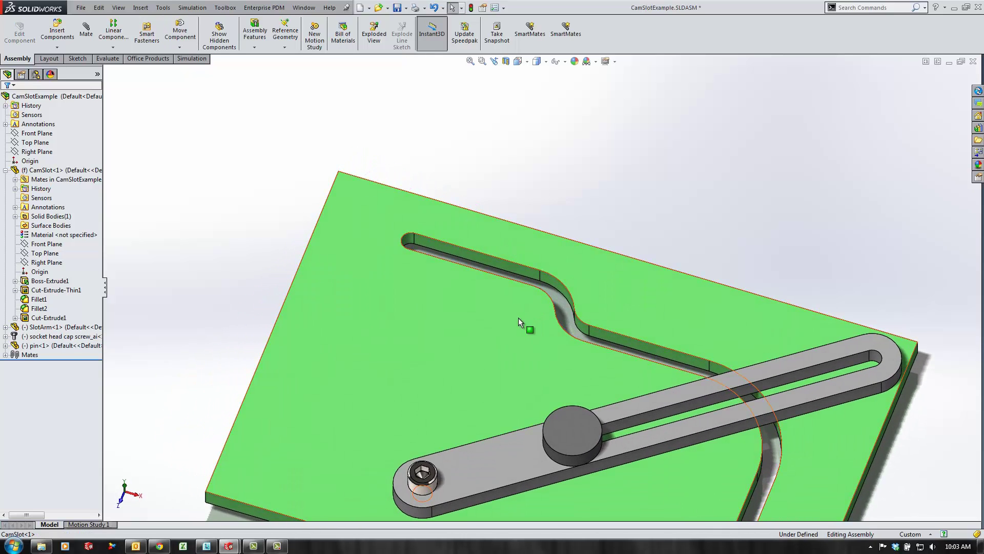
click(454, 305)
click(492, 272)
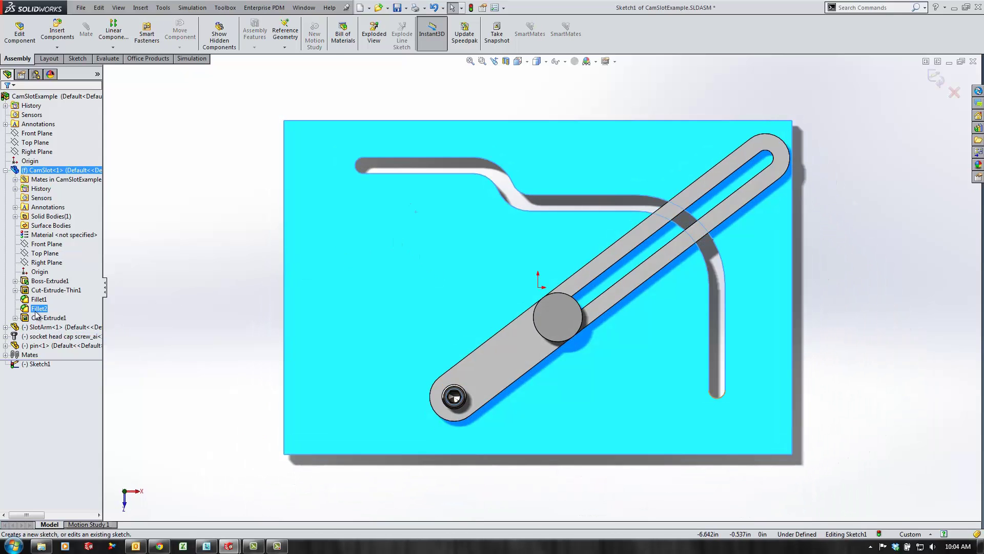
Select the full chain of cam slot edges from Cut-Extrude-Thin1's sketch
click(15, 290)
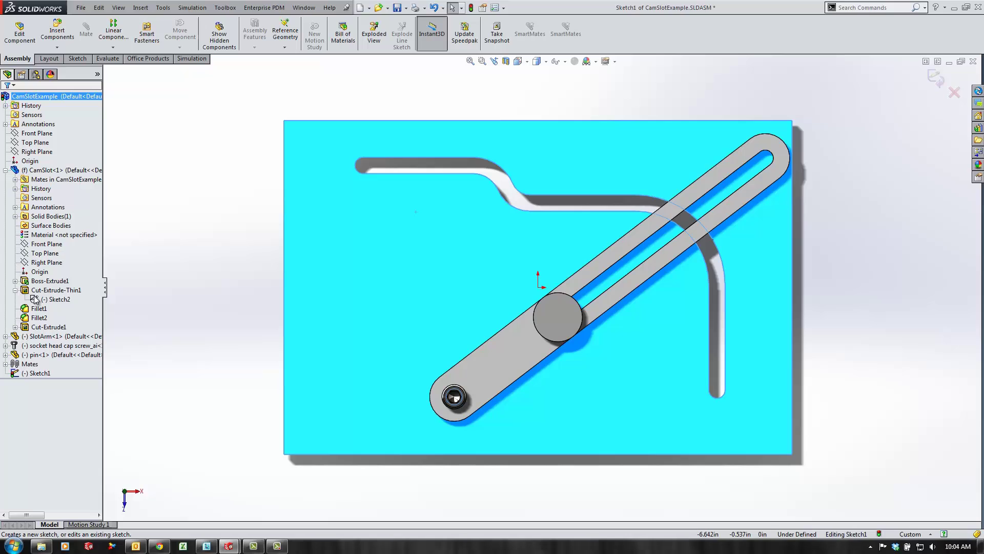
click(55, 299)
click(387, 130)
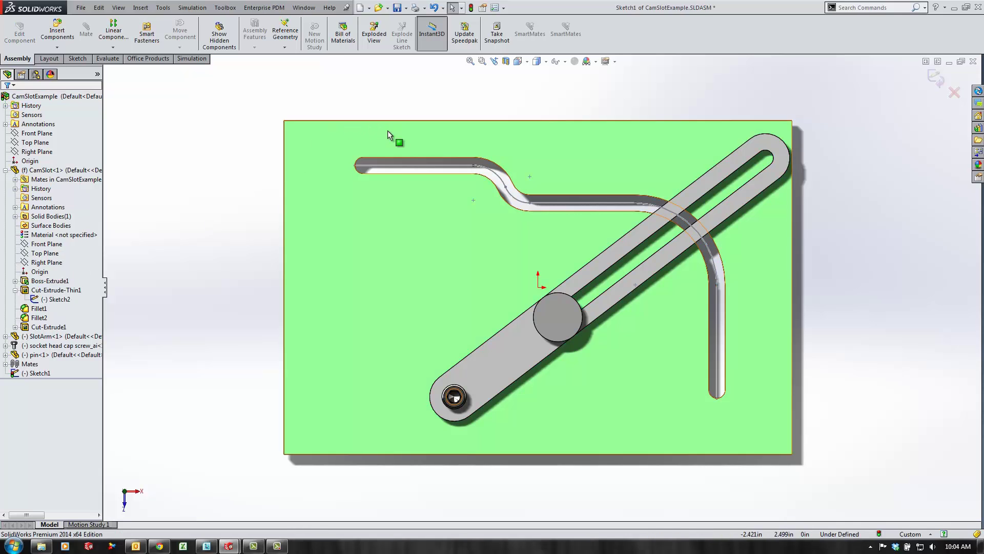
right_click(389, 166)
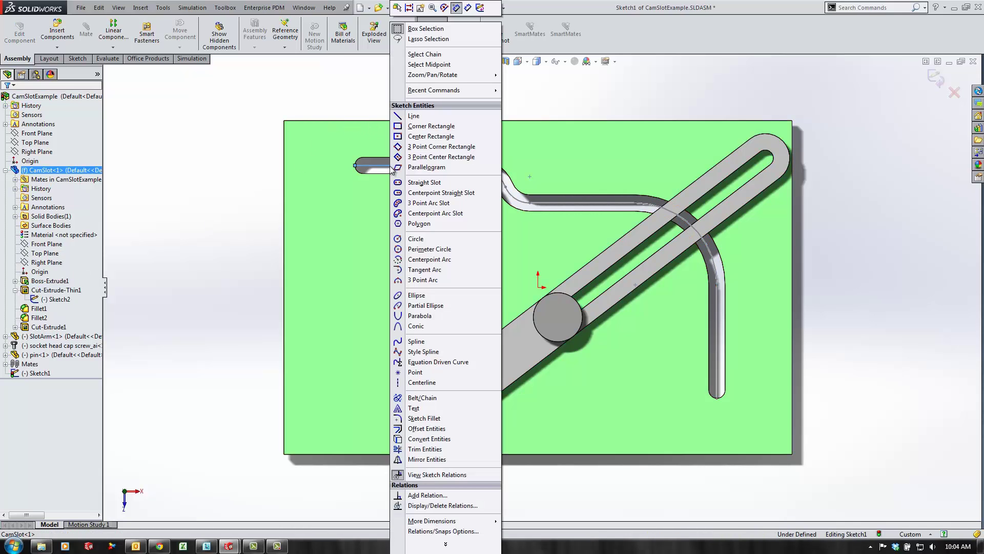
click(425, 54)
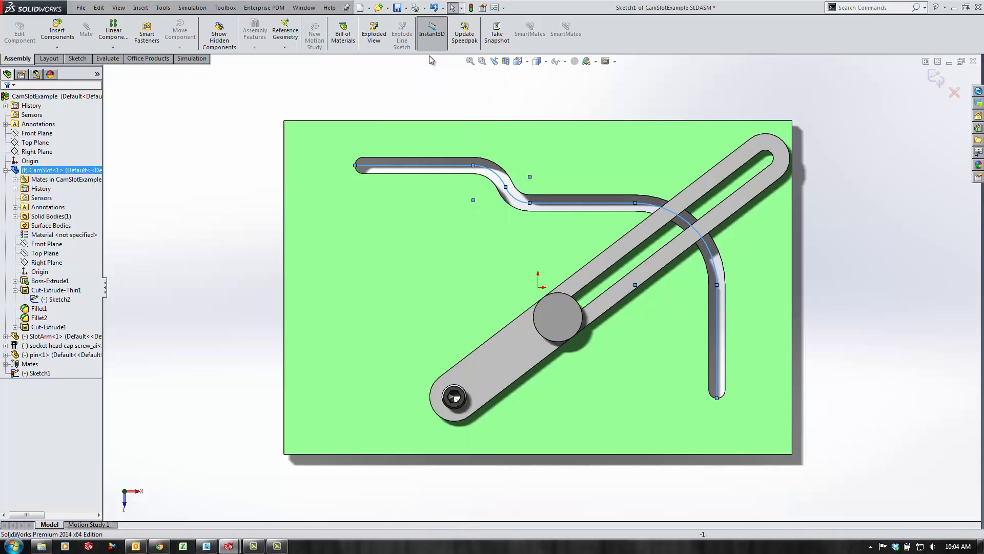
Convert the slot edges to sketch entities and draw a construction line at the slot's upper end
click(77, 59)
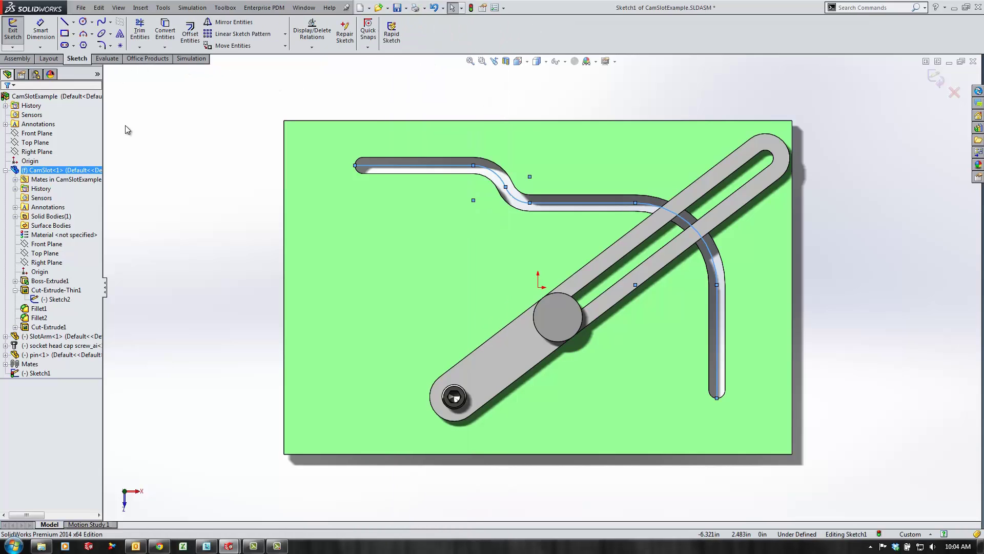
click(167, 37)
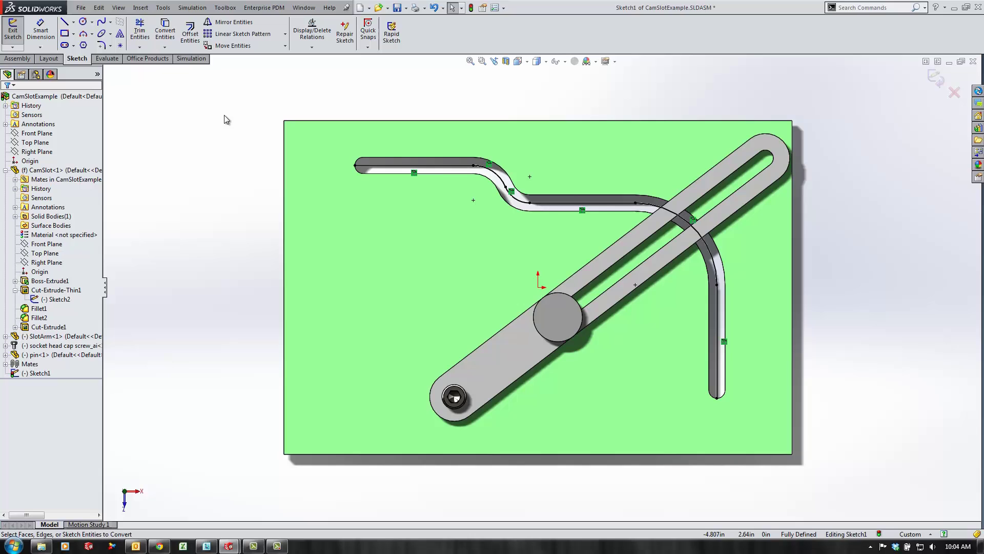
right_drag(212, 253, 214, 305)
scroll(359, 183, down, 5)
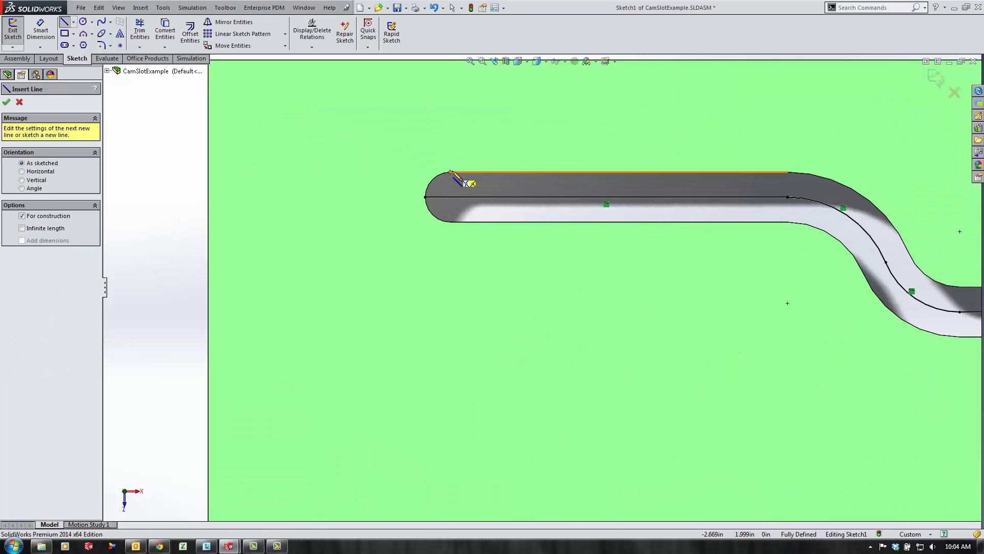
click(450, 172)
click(450, 222)
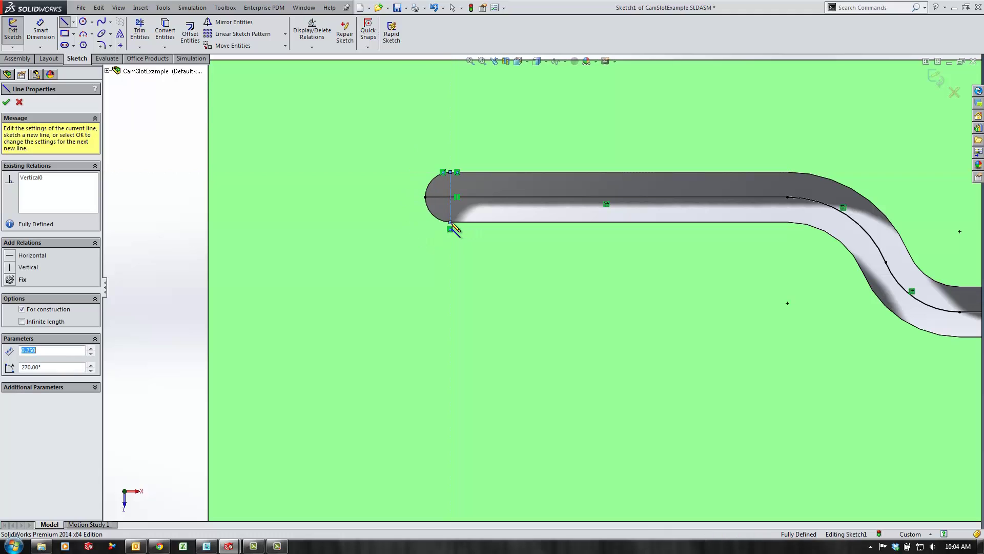
scroll(467, 261, up, 2)
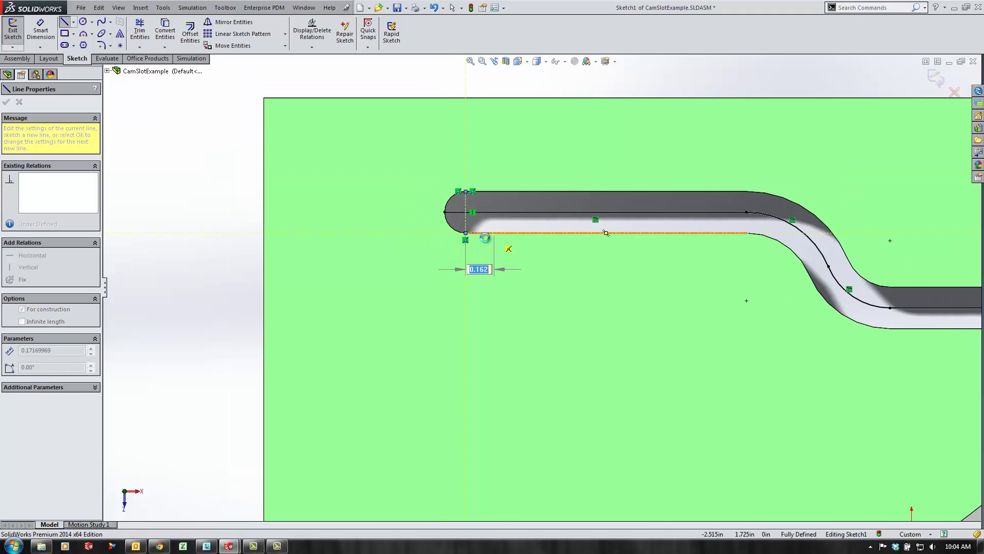
key(Escape)
Trim the path's upper end and draw a construction line across the slot's lower end
key(s)
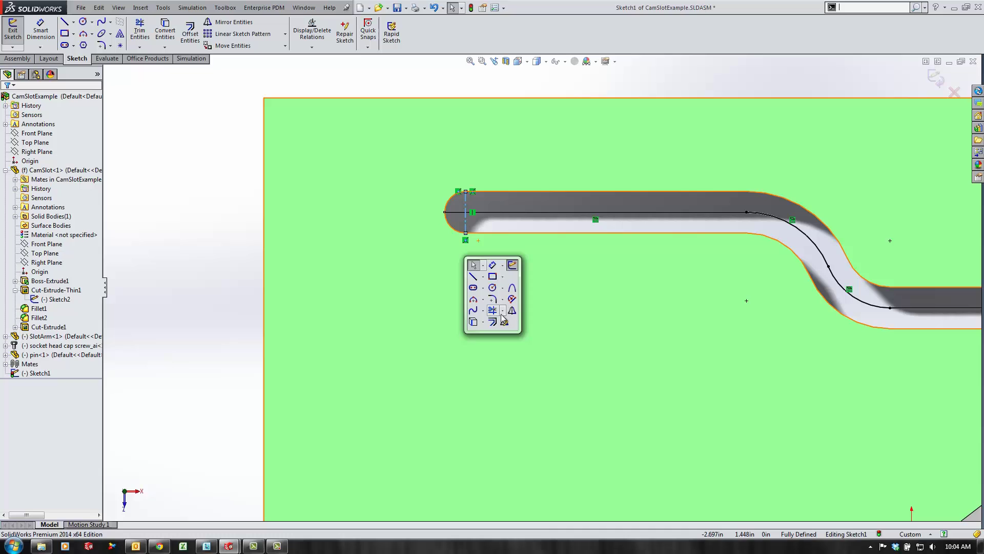
click(493, 310)
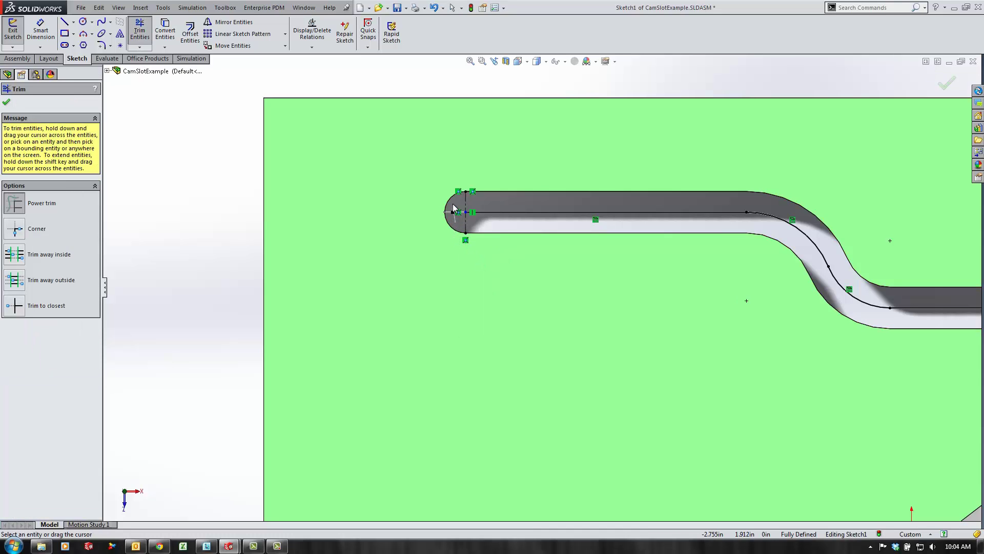
scroll(525, 291, up, 5)
scroll(733, 409, down, 6)
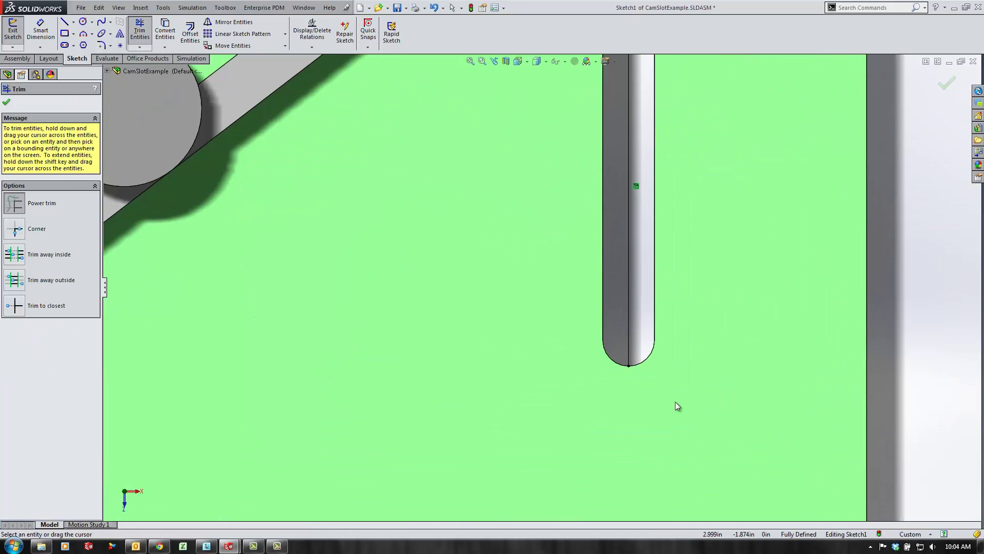
mouse_move(620, 381)
right_down()
mouse_move(623, 429)
mouse_move(618, 363)
right_up()
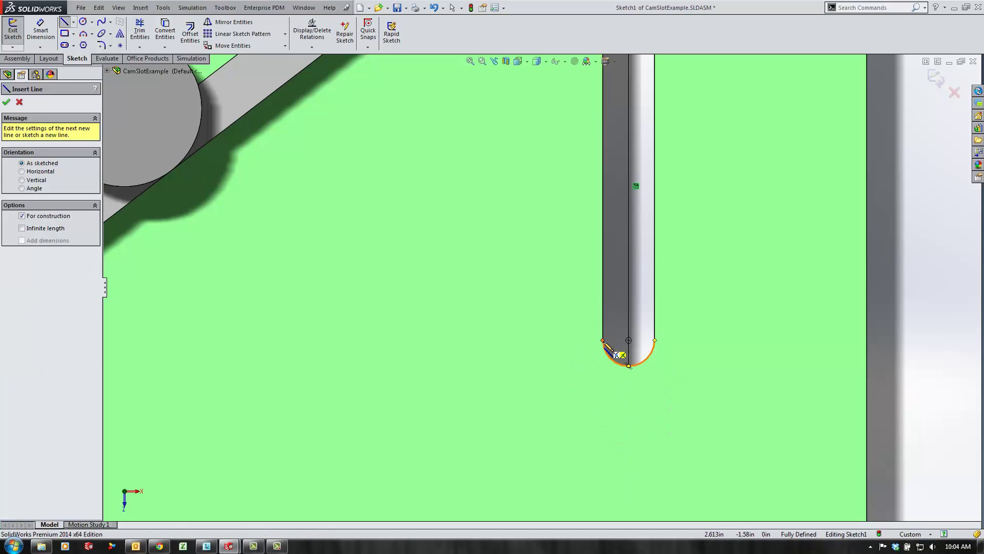
click(605, 342)
click(654, 340)
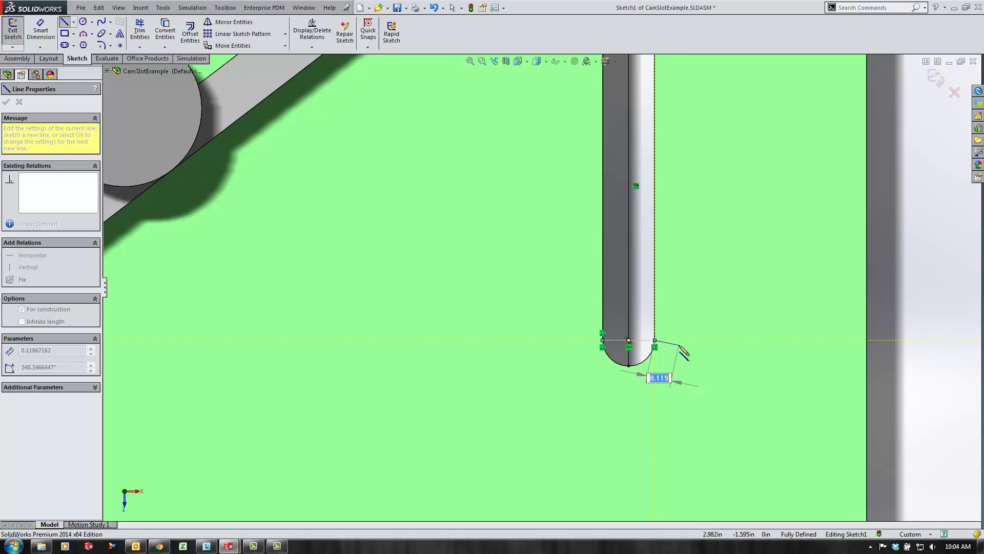
key(Escape)
Trim the path at the slot's lower end and confirm the trim
key(s)
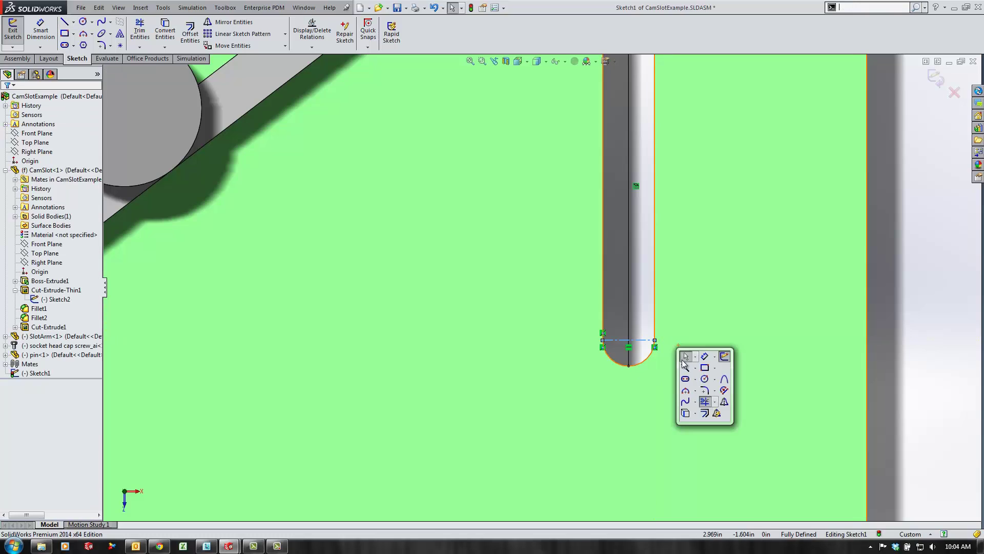
click(706, 401)
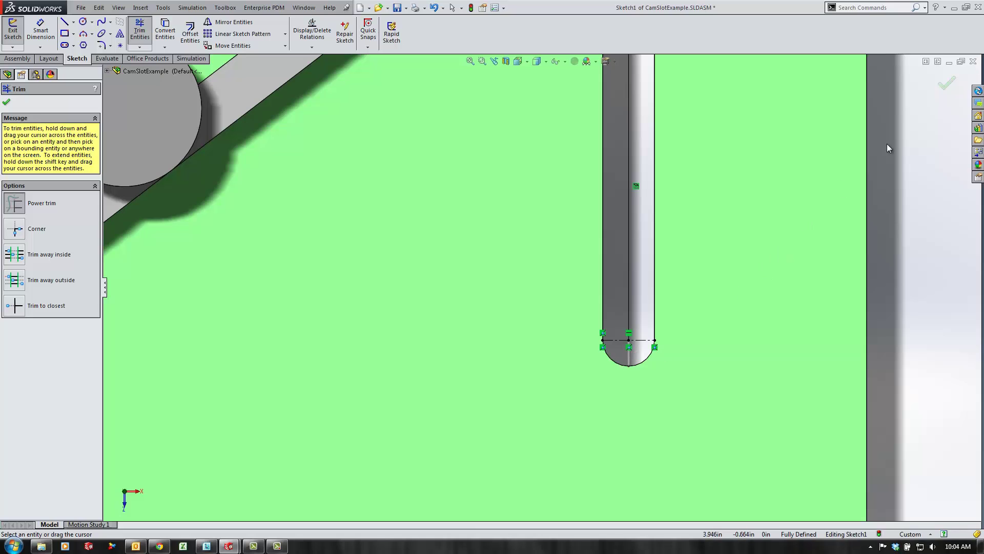
scroll(773, 209, up, 3)
click(947, 86)
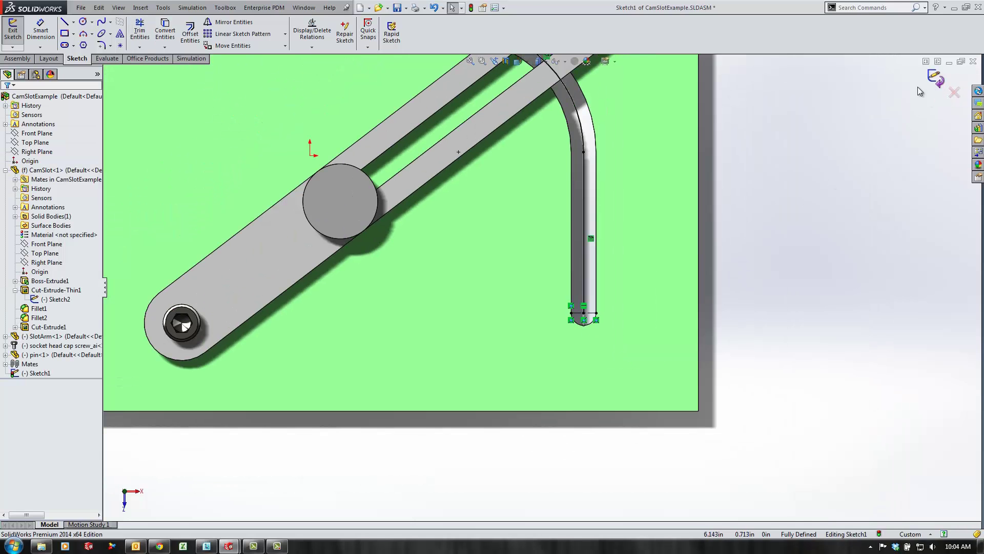
Exit Sketch1 and edit the pin part in place within the assembly
key(f)
click(933, 80)
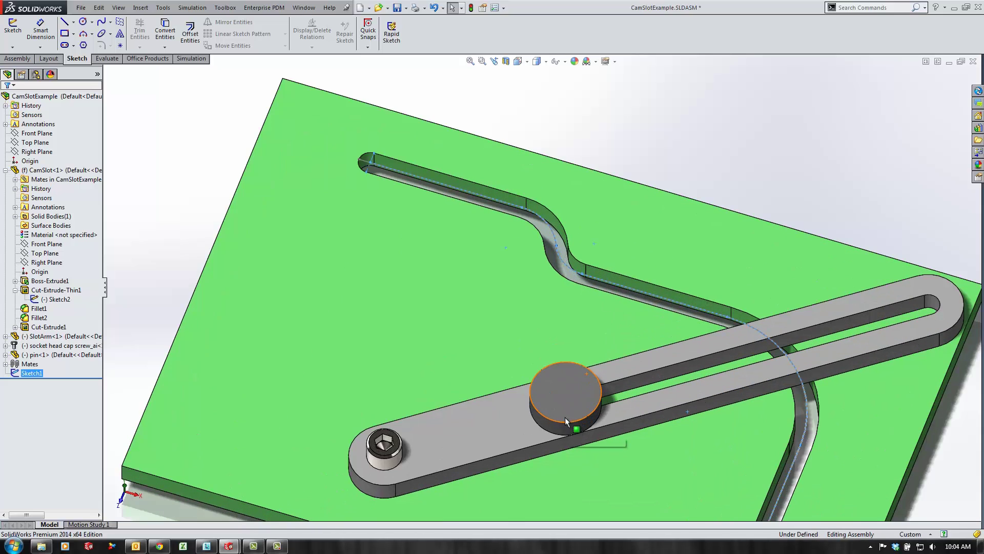
click(564, 402)
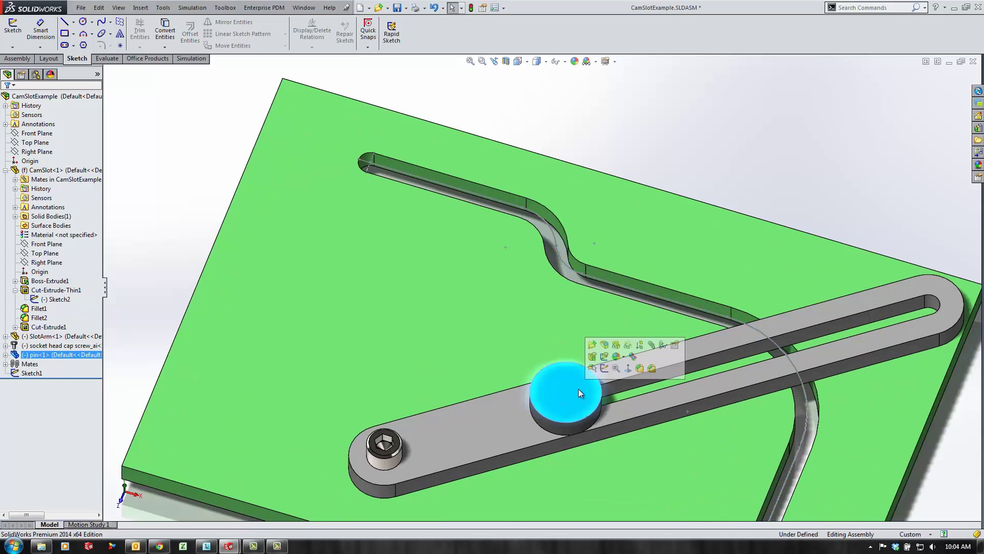
click(605, 345)
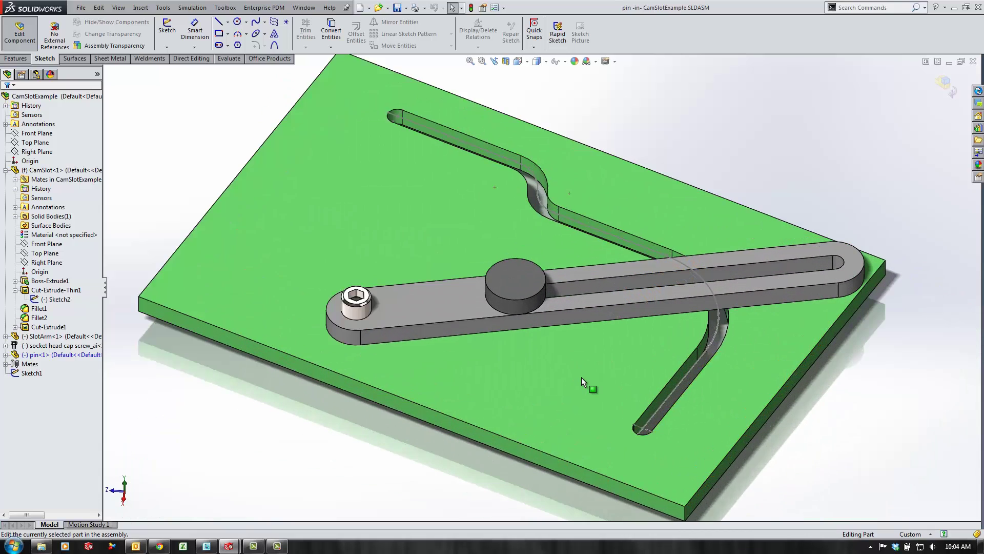
Start a new pin sketch on the cam plate's top face
scroll(581, 377, down, 2)
click(545, 346)
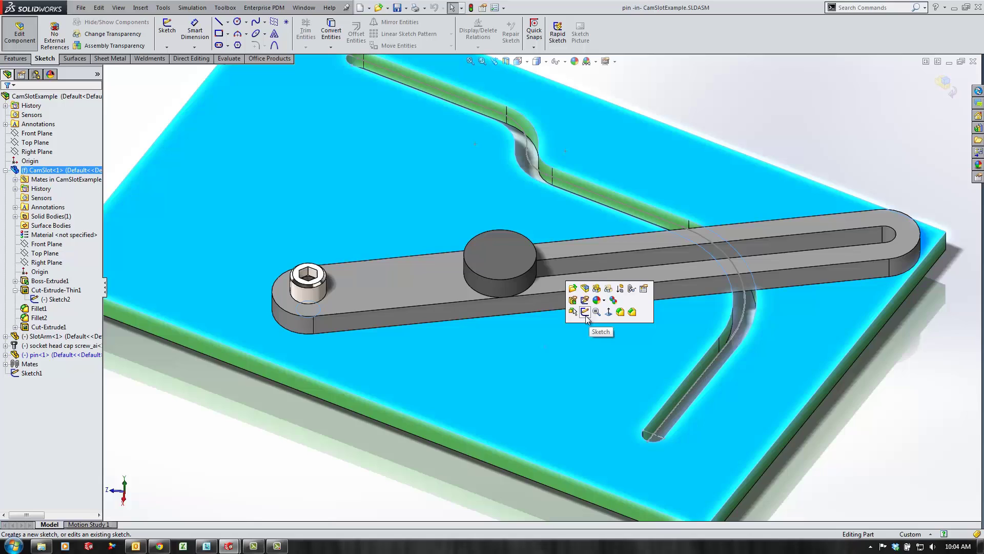
click(585, 314)
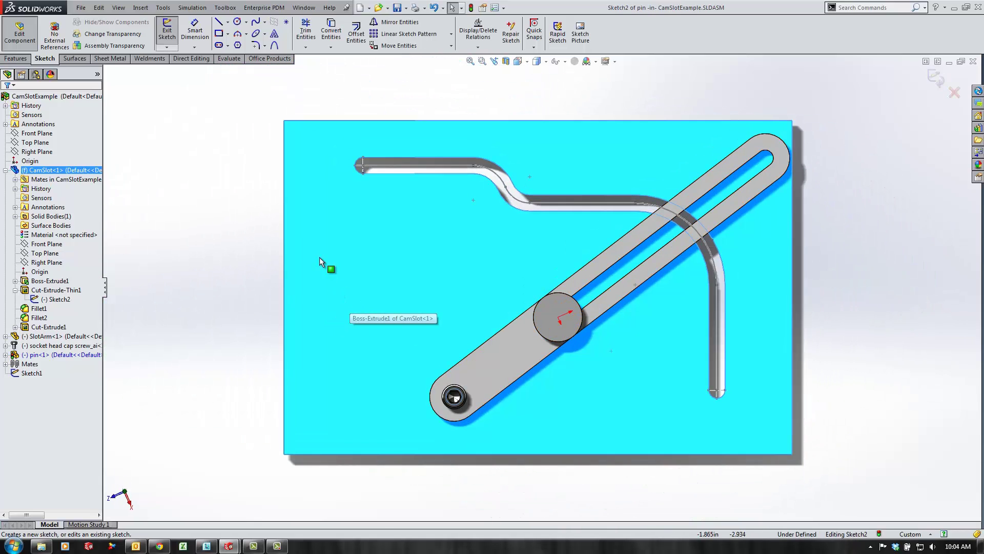
Place a sketch point at the pin circle's centre and exit Sketch2
click(286, 24)
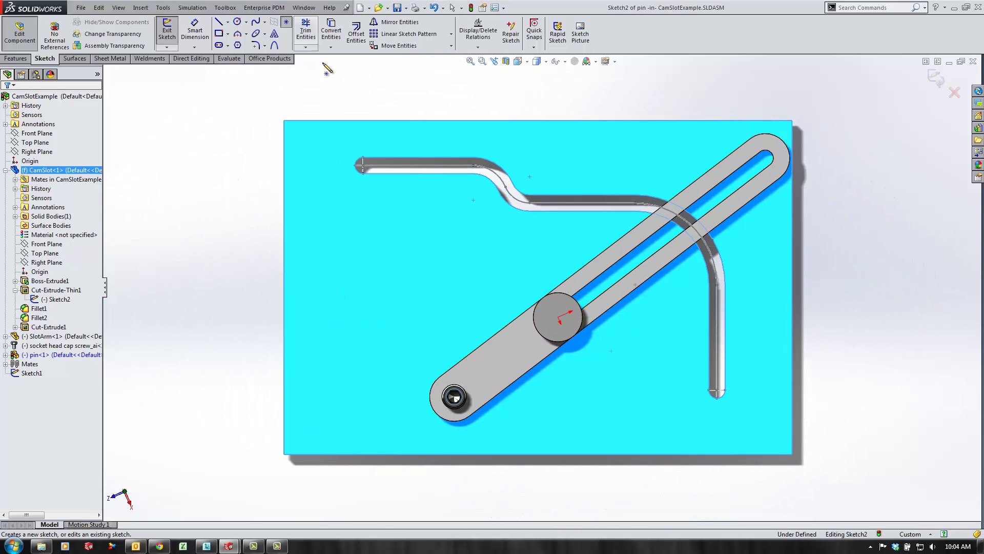
click(558, 317)
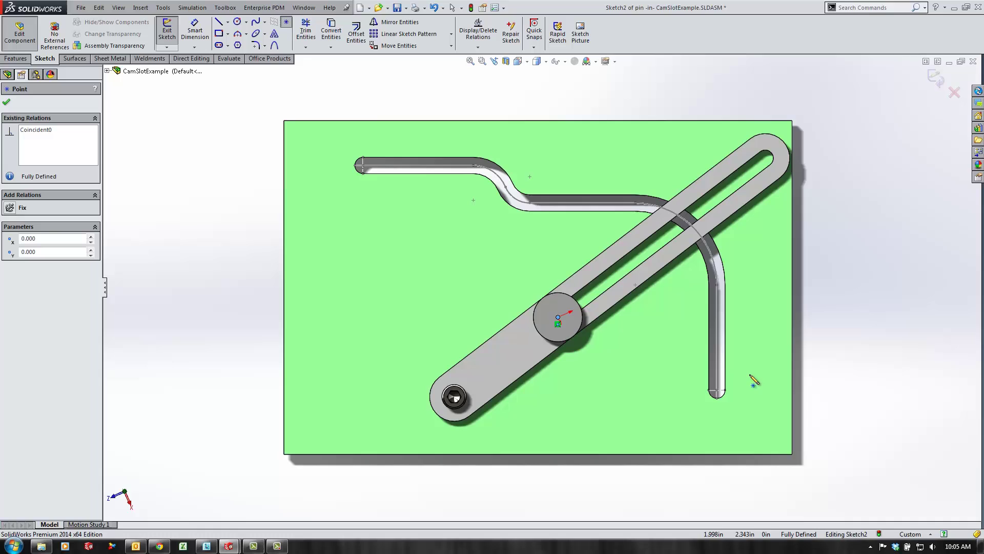
middle_drag(637, 395, 546, 377)
scroll(519, 391, down, 5)
scroll(524, 354, up, 3)
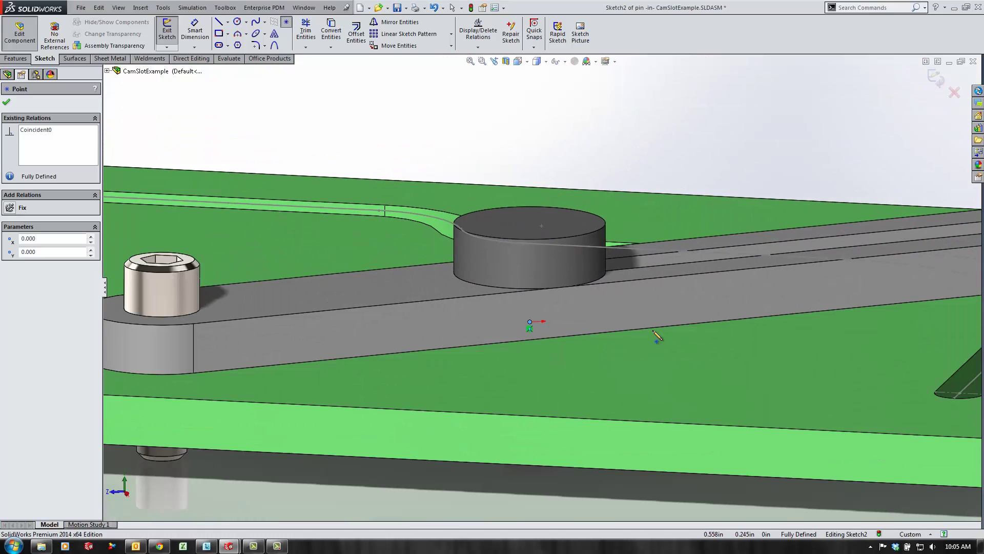
click(934, 78)
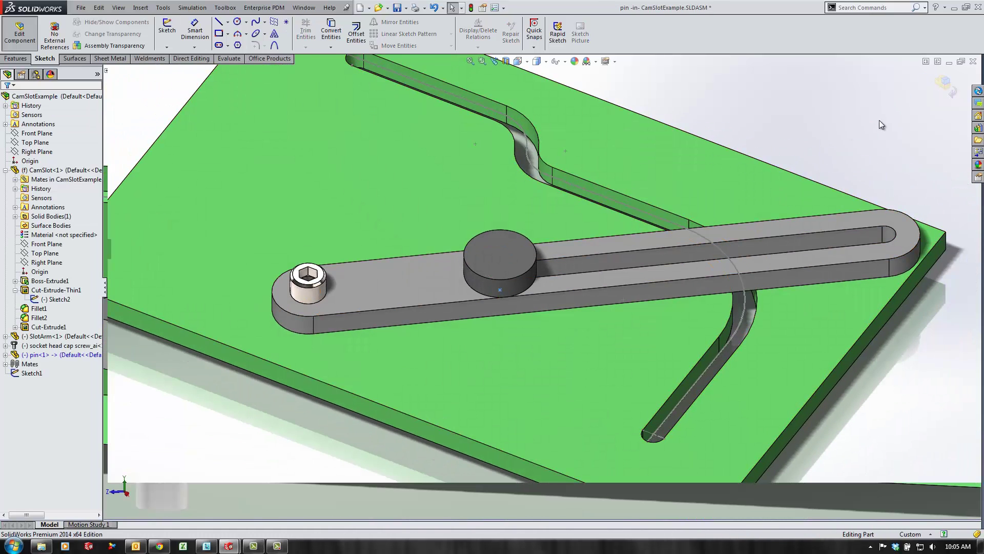
Leave pin editing for the CamSlotExample assembly and bring up the Mate dialog
click(936, 84)
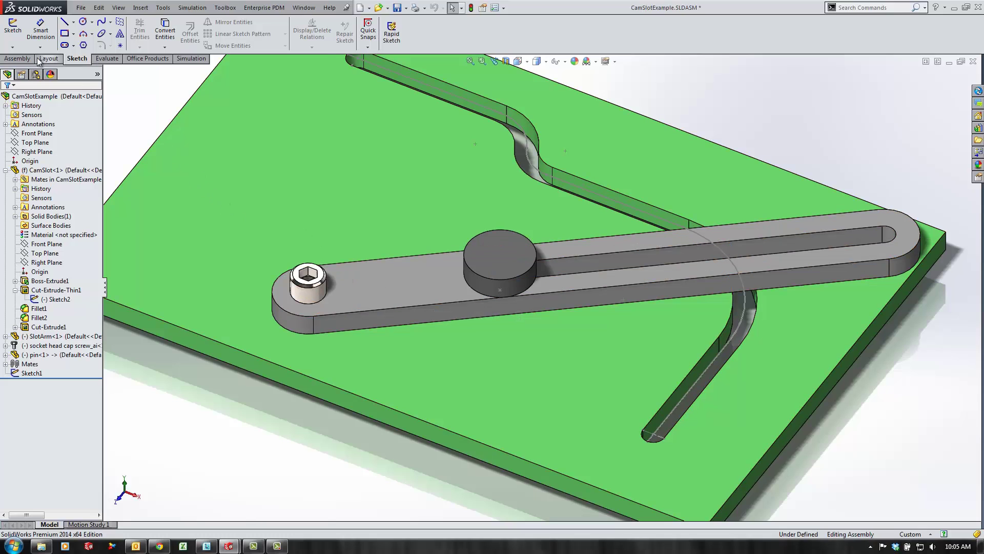
click(86, 28)
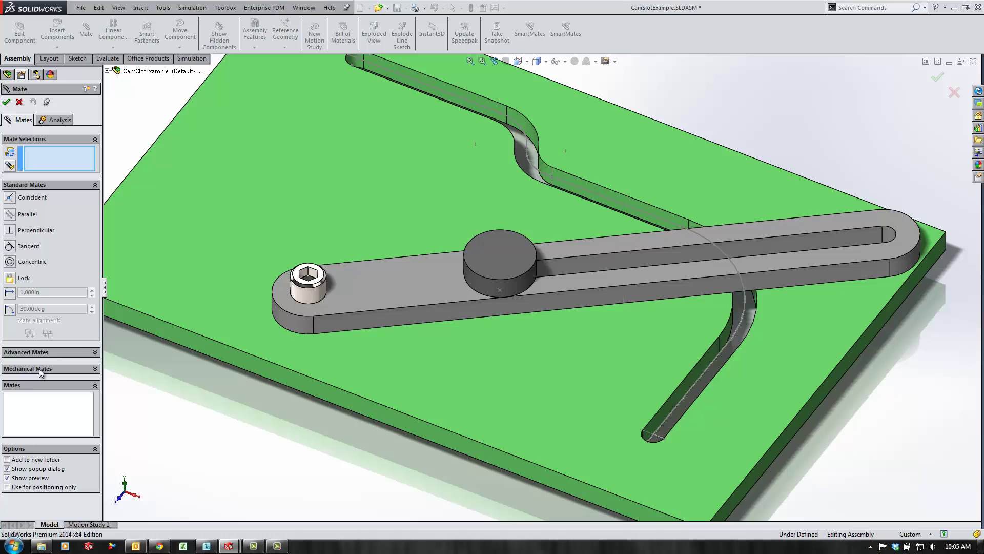
Create a Path Mate linking the pin's centre point to the cam slot's sketch path loop
click(36, 352)
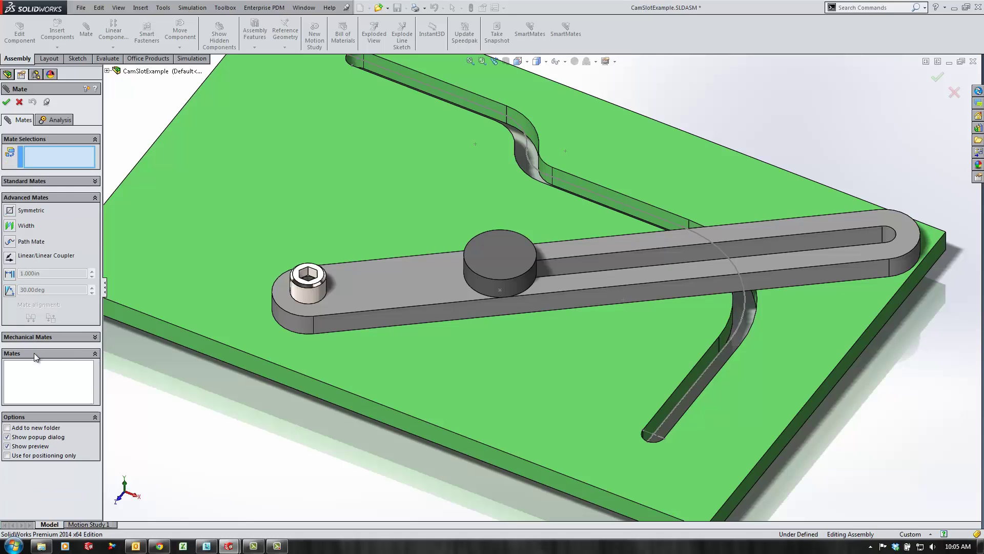
click(11, 241)
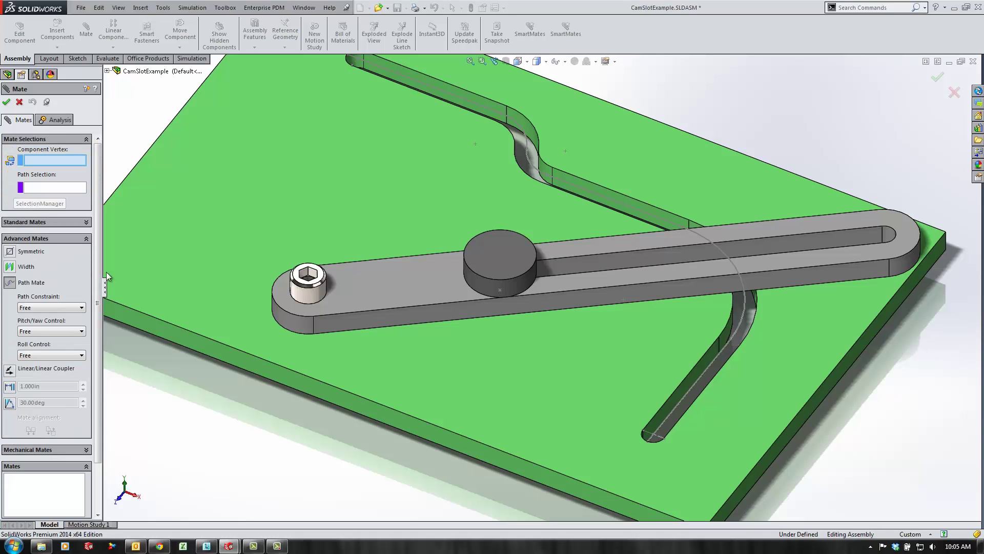
click(500, 290)
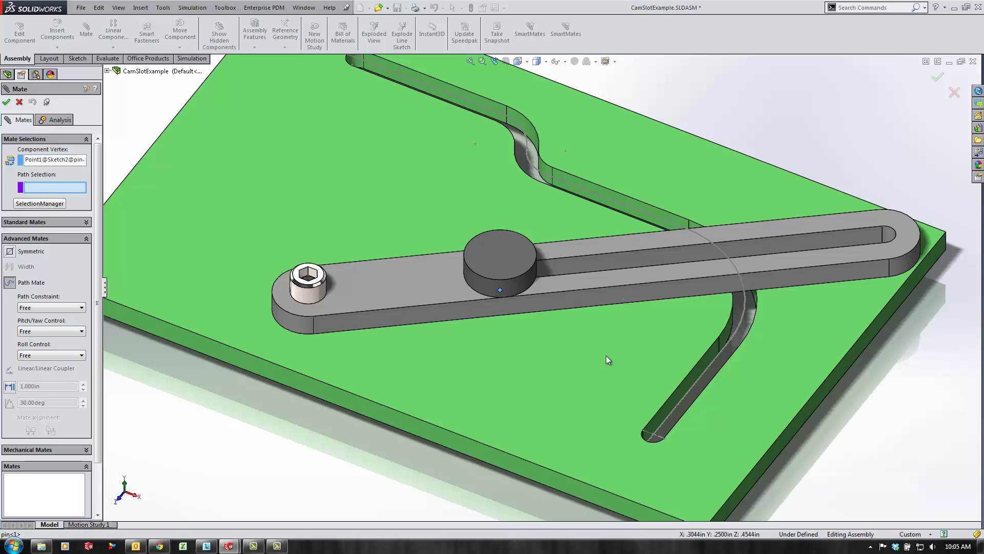
right_click(660, 433)
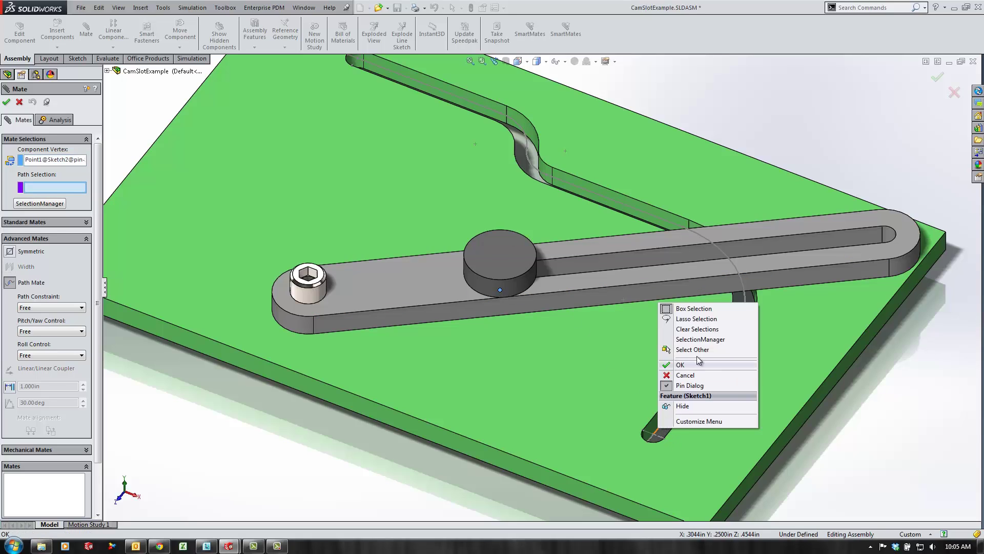
click(693, 340)
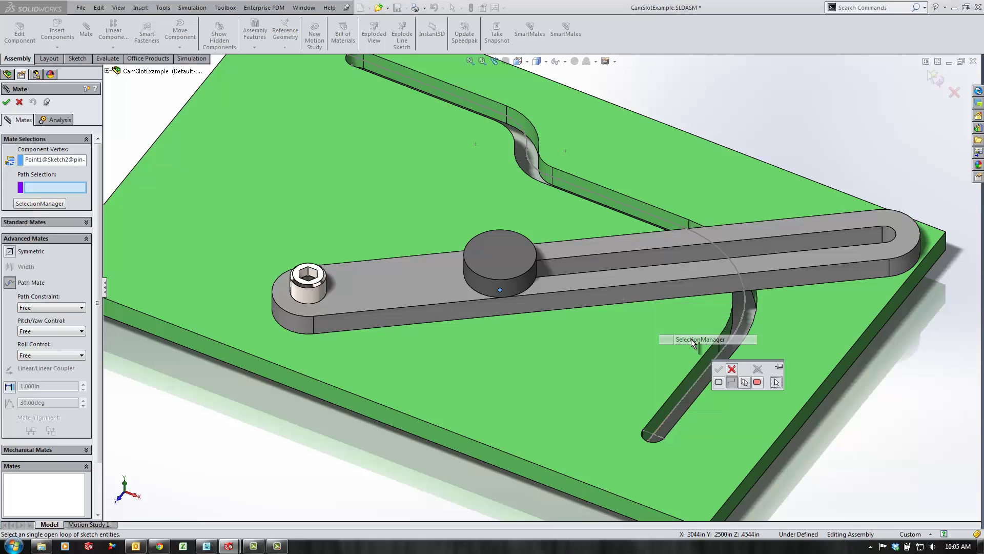
click(679, 404)
click(719, 371)
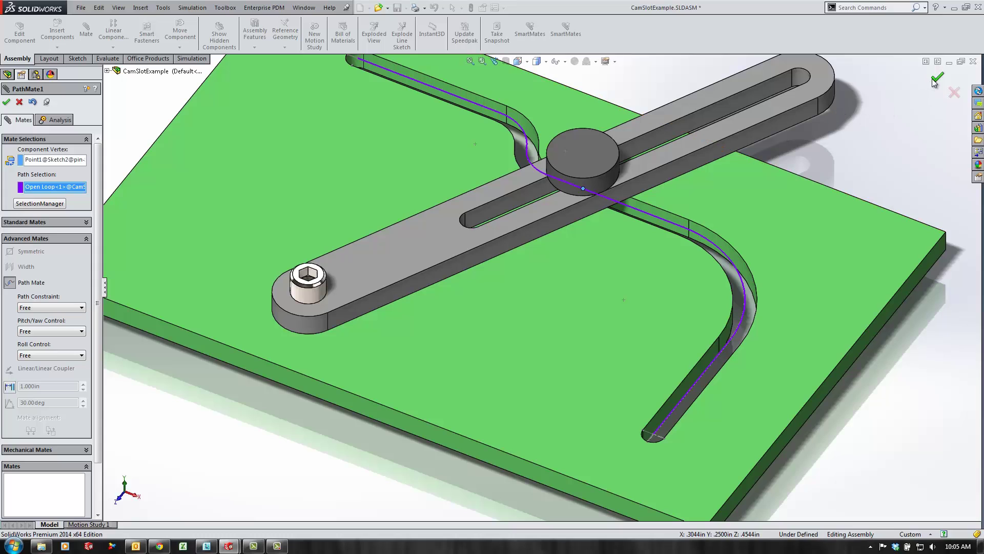
click(932, 80)
Close the Mate panel and drag the slot arm to swing it about its screw pivot
click(932, 79)
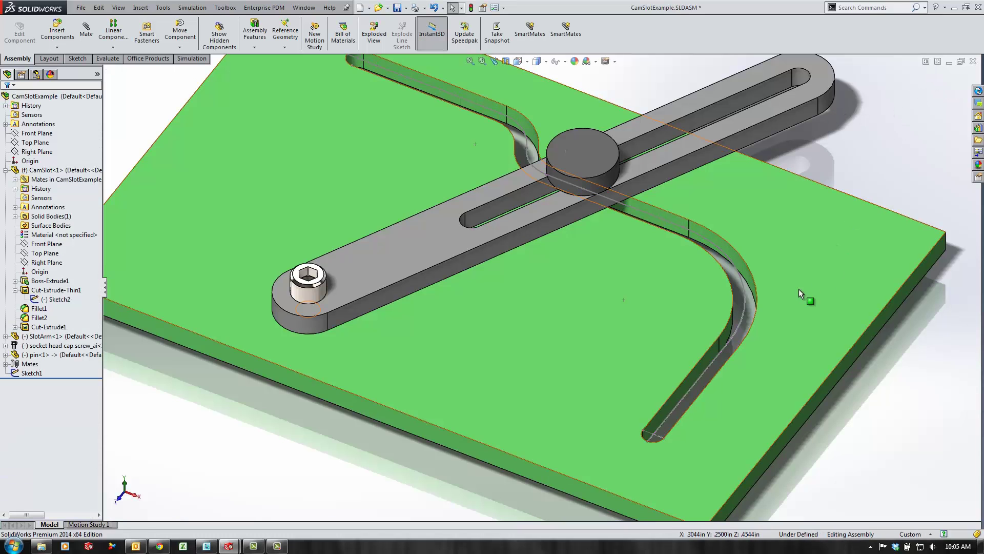
key(f)
middle_drag(699, 307, 746, 326)
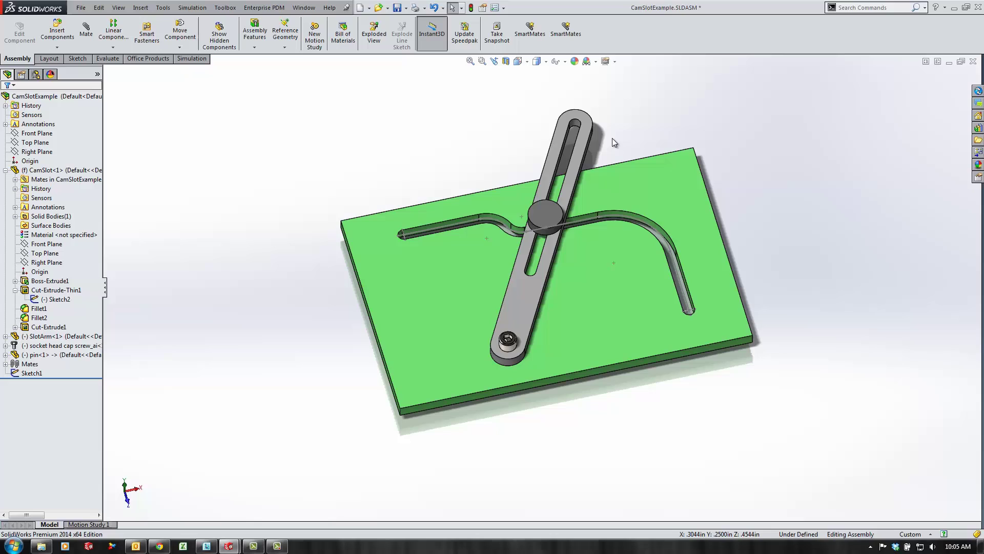
click(575, 116)
drag(574, 117, 660, 242)
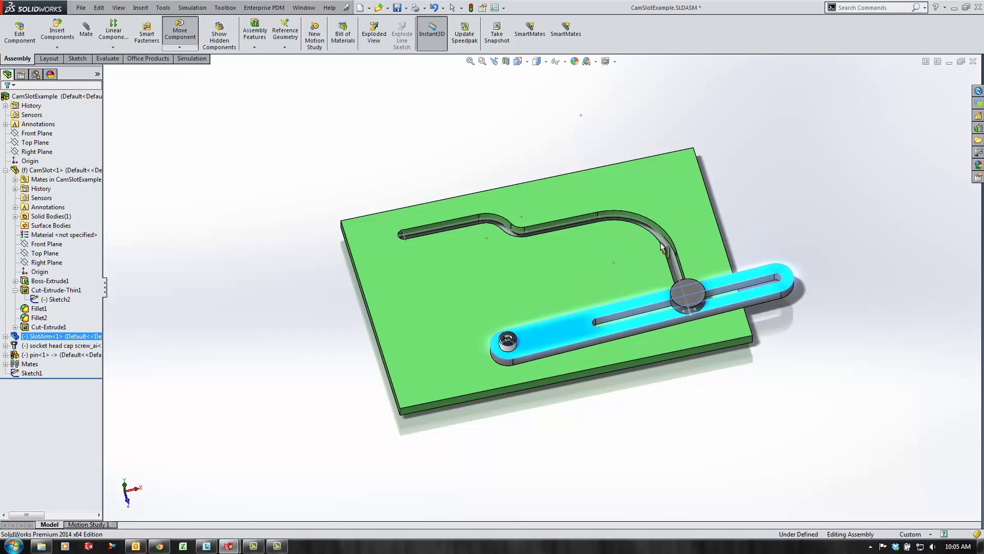